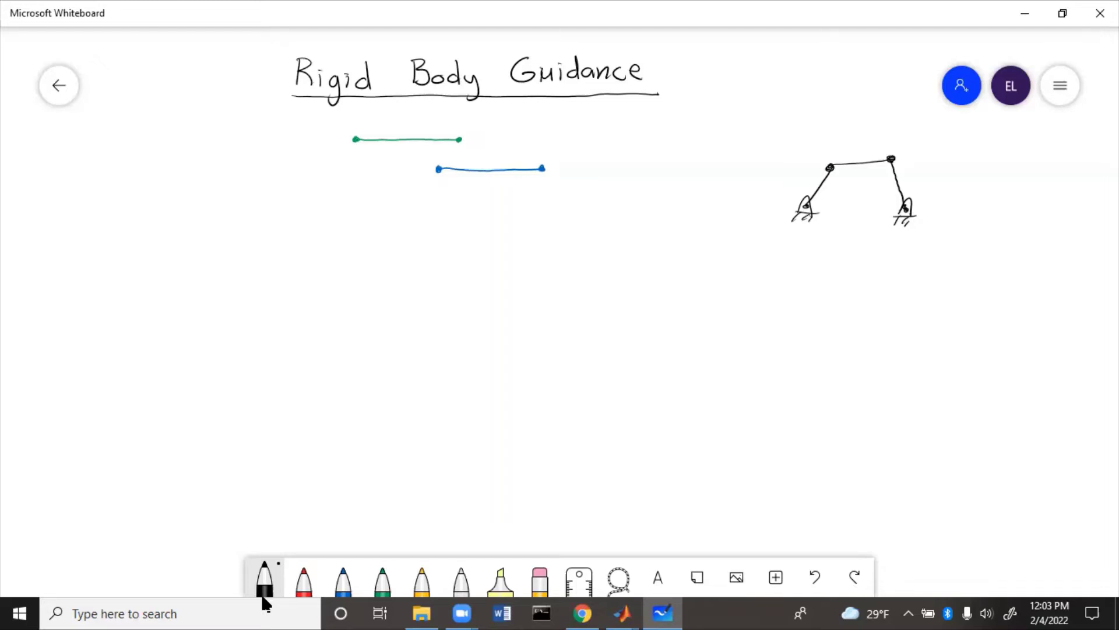
- Arrow-label the top link 'coupler' and write an underlined 'Procedure' heading at the left
mouse_move(873, 127)
mouse_down()
mouse_move(856, 151)
mouse_move(884, 127)
mouse_move(946, 130)
mouse_up()
mouse_move(789, 138)
mouse_down()
mouse_move(842, 137)
mouse_move(853, 163)
mouse_move(889, 159)
mouse_move(920, 172)
mouse_move(926, 220)
mouse_move(921, 190)
mouse_up()
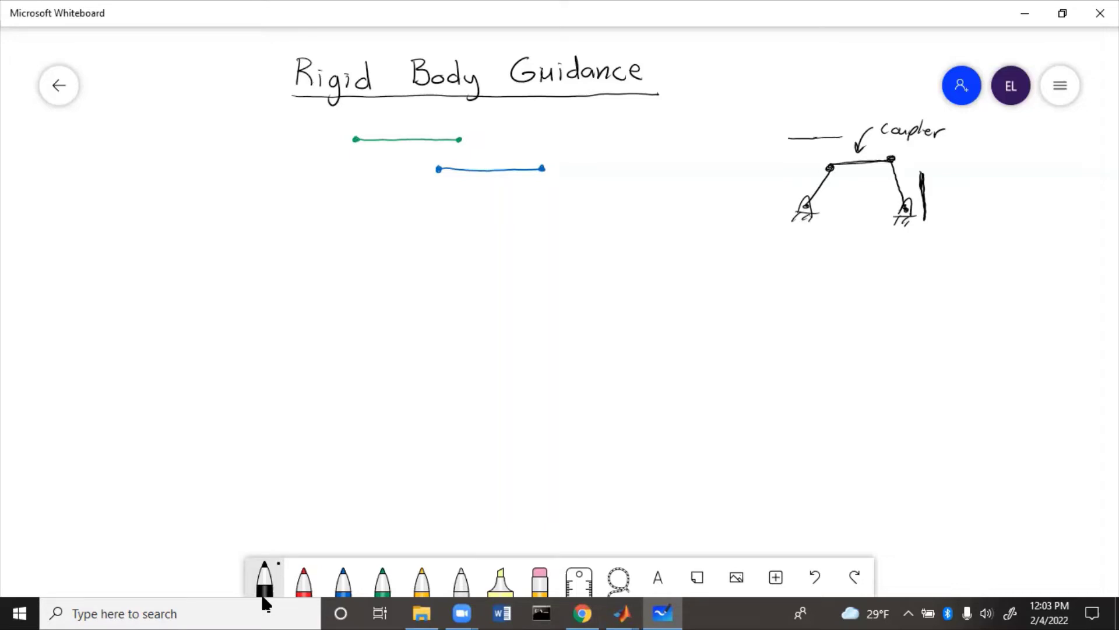
mouse_move(46, 169)
mouse_down()
mouse_move(46, 194)
mouse_move(65, 179)
mouse_up()
drag(73, 181, 83, 191)
drag(86, 188, 143, 185)
drag(146, 188, 162, 191)
drag(33, 201, 173, 201)
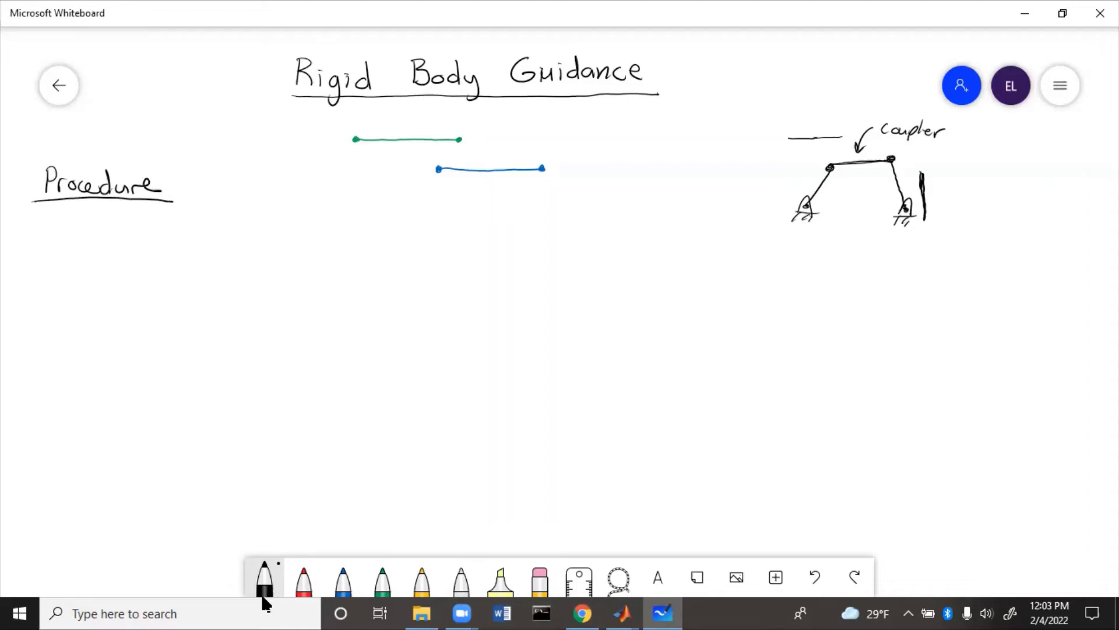
- Write step '1) define positions' under the Procedure heading
mouse_move(40, 216)
mouse_down()
mouse_move(42, 233)
mouse_move(66, 214)
mouse_move(81, 234)
mouse_up()
drag(93, 217, 88, 239)
drag(98, 224, 128, 234)
drag(142, 222, 142, 245)
mouse_move(151, 226)
mouse_down()
mouse_move(169, 225)
mouse_move(169, 236)
mouse_up()
drag(178, 228, 177, 236)
drag(183, 217, 183, 238)
drag(178, 226, 191, 225)
drag(198, 227, 222, 235)
drag(239, 222, 232, 240)
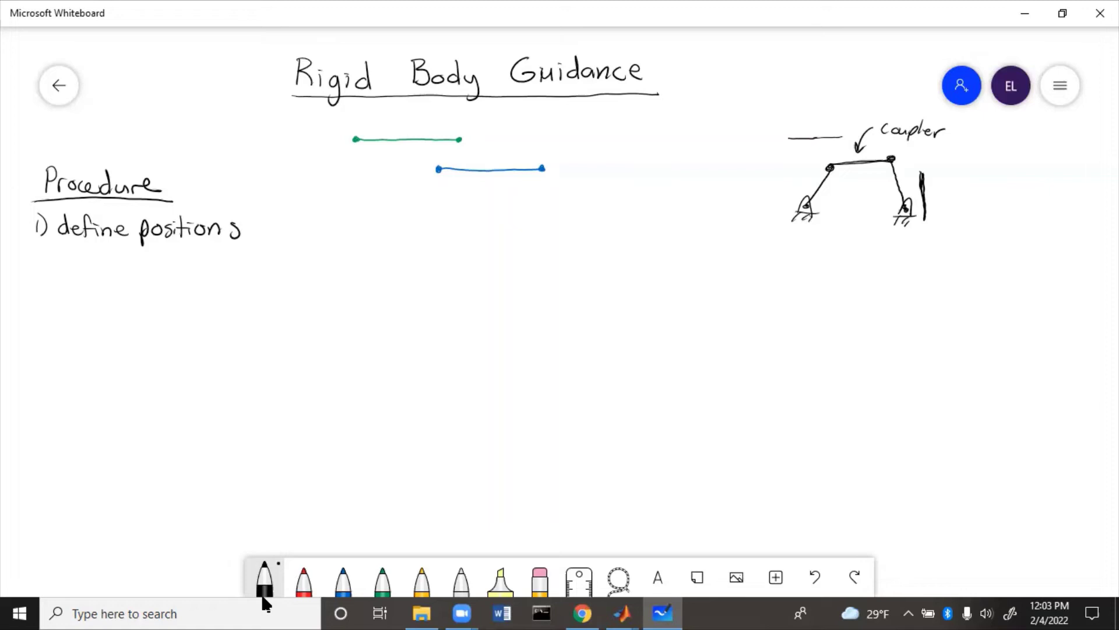
- Label the endpoints P1, P2, Q1, Q2 and write step '2) connect endpoints'
drag(342, 121, 343, 128)
drag(421, 161, 423, 167)
drag(477, 125, 477, 134)
drag(557, 151, 564, 161)
drag(33, 265, 247, 271)
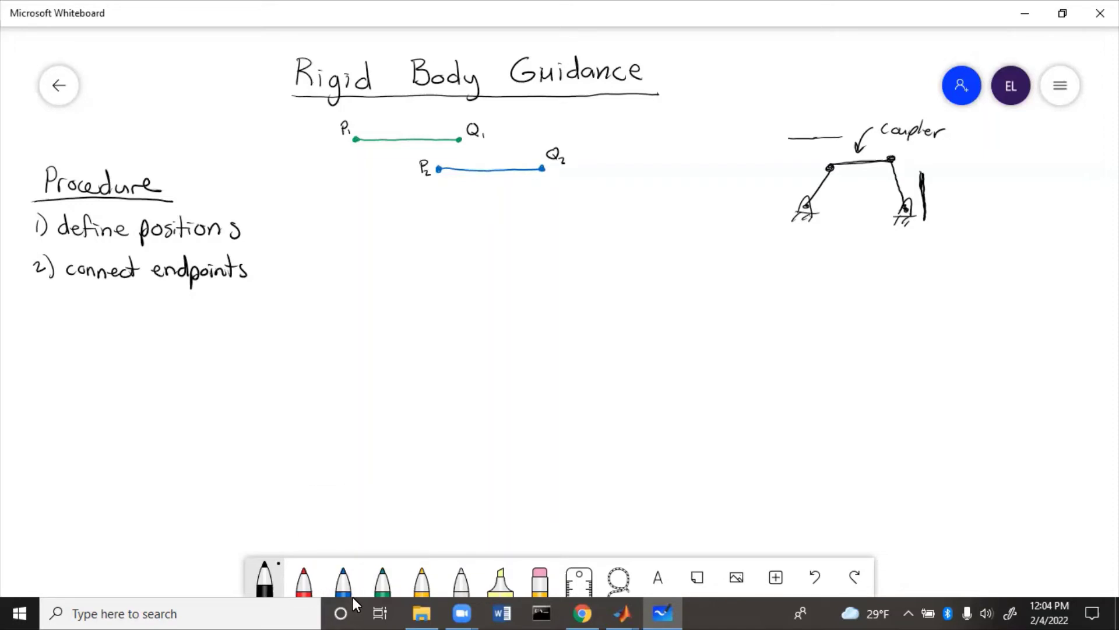
click(421, 579)
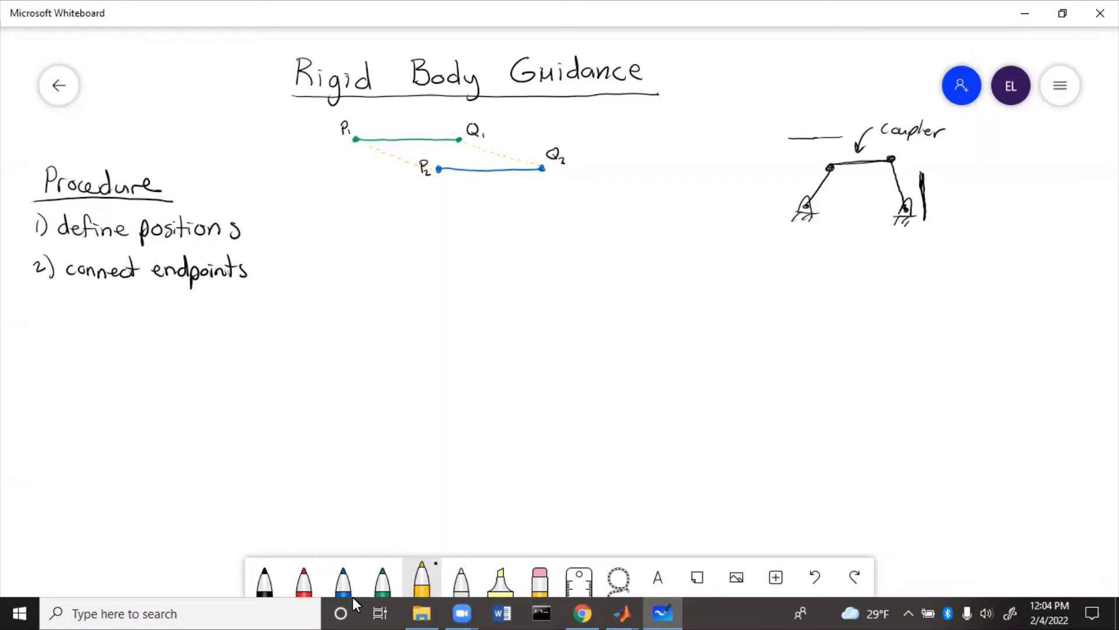
- Write step '3) ⊥ bisector' in black and mark the right angle on P1–P2
click(264, 577)
drag(34, 300, 36, 317)
drag(50, 296, 50, 321)
mouse_move(67, 297)
mouse_down()
mouse_move(68, 320)
mouse_move(78, 319)
mouse_up()
drag(88, 298, 98, 321)
drag(103, 307, 132, 322)
drag(142, 309, 134, 322)
drag(145, 299, 145, 323)
drag(137, 312, 154, 310)
drag(160, 311, 161, 311)
drag(169, 311, 180, 314)
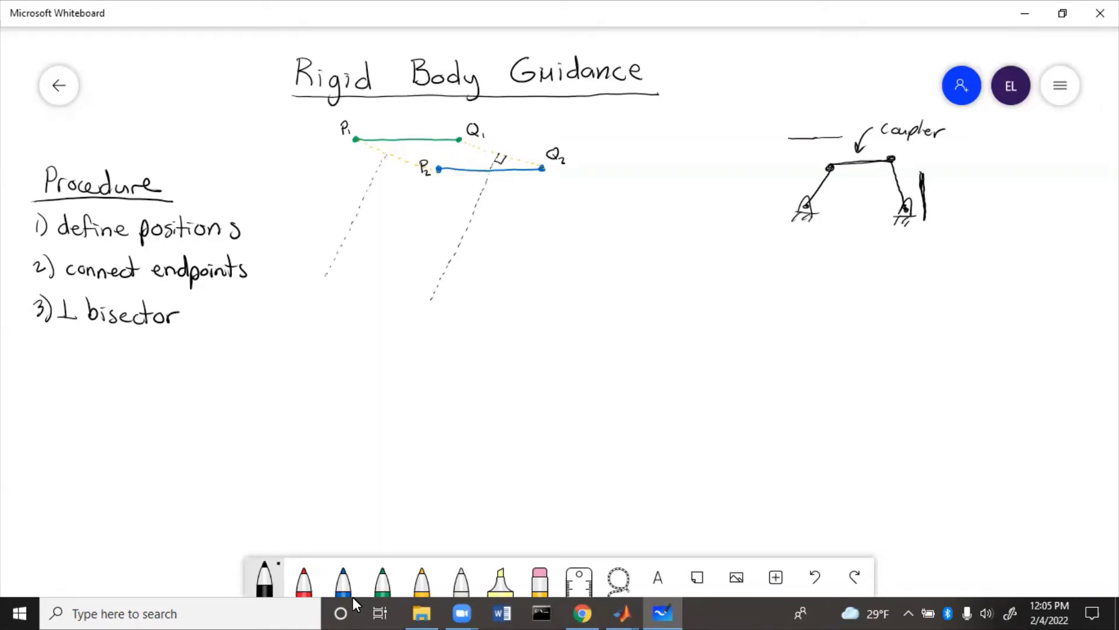
drag(381, 161, 390, 167)
- Draw hatched ground pivots on the Q and P perpendicular bisectors
drag(458, 233, 472, 234)
mouse_move(465, 235)
mouse_down()
mouse_move(456, 245)
mouse_move(470, 235)
mouse_up()
drag(349, 217, 370, 220)
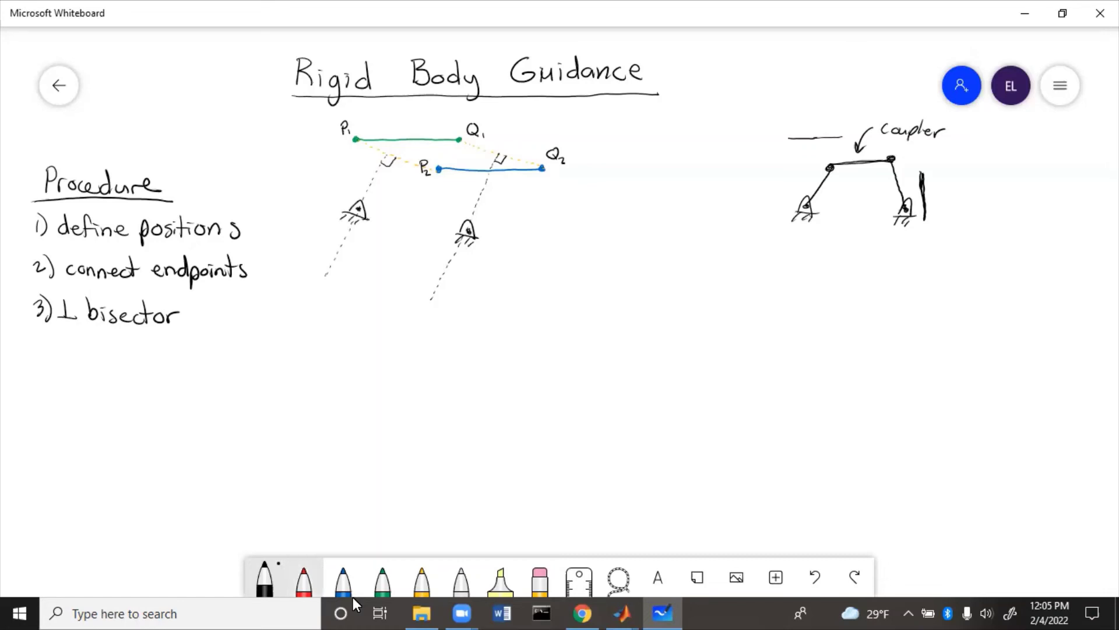
click(304, 580)
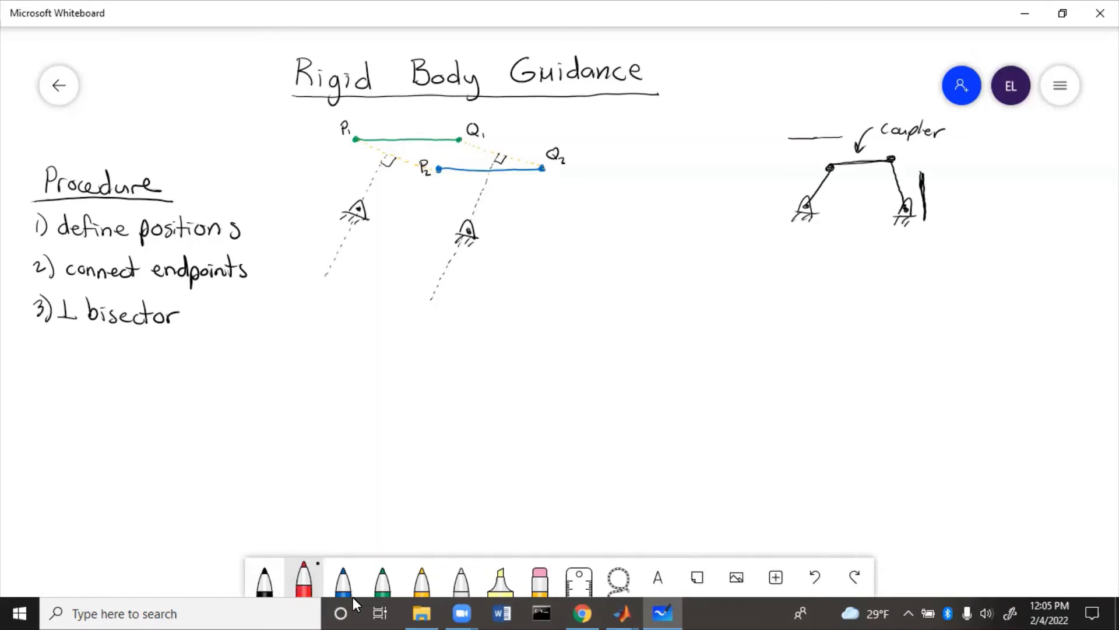
- Link the ground pivots to P2 and Q2 in red, and to P1 and Q1 in black
drag(471, 225, 533, 172)
drag(366, 202, 434, 170)
click(264, 578)
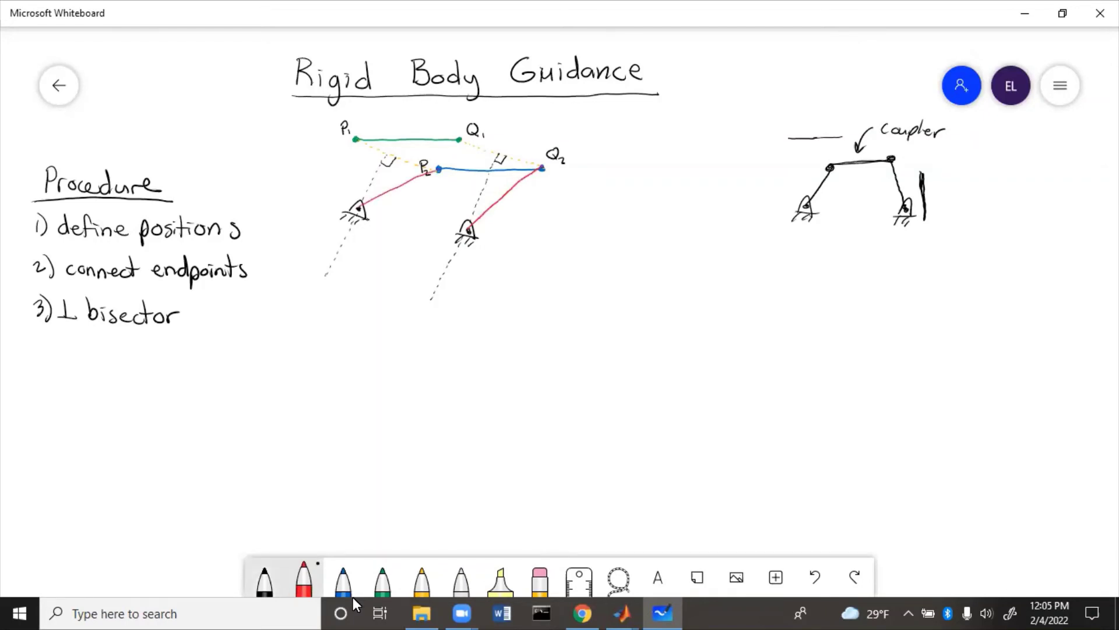
drag(355, 141, 360, 207)
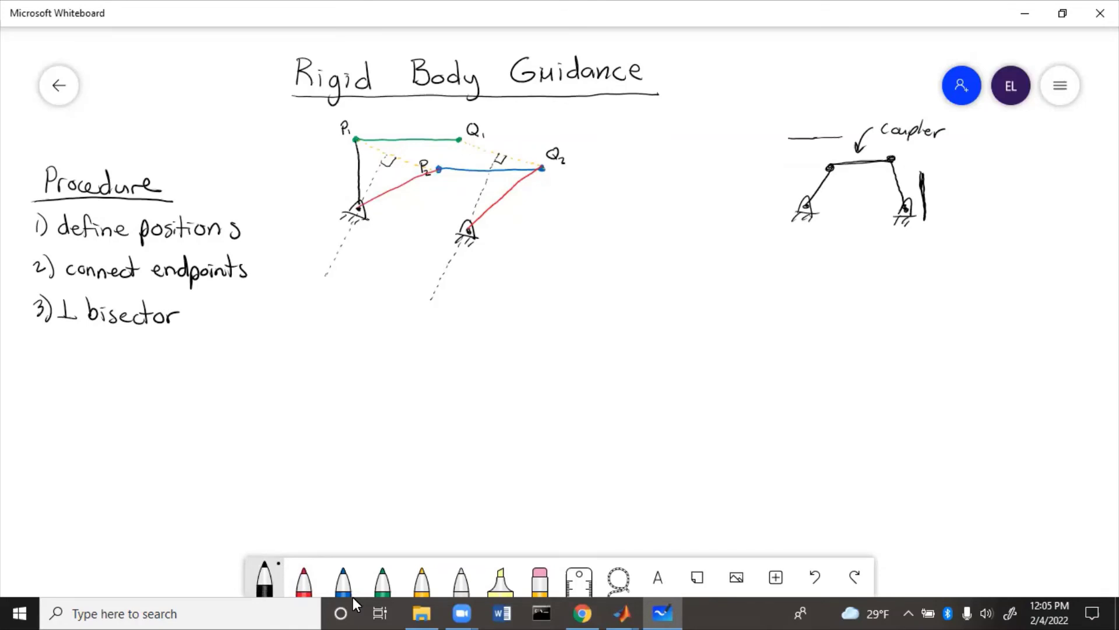
mouse_move(460, 142)
mouse_down()
mouse_move(467, 224)
mouse_move(520, 199)
mouse_move(525, 219)
mouse_up()
- Label the links r1 to r4 on the construction and the four-bar sketch
drag(340, 172, 352, 190)
mouse_move(811, 206)
mouse_down()
mouse_move(906, 211)
mouse_move(859, 232)
mouse_up()
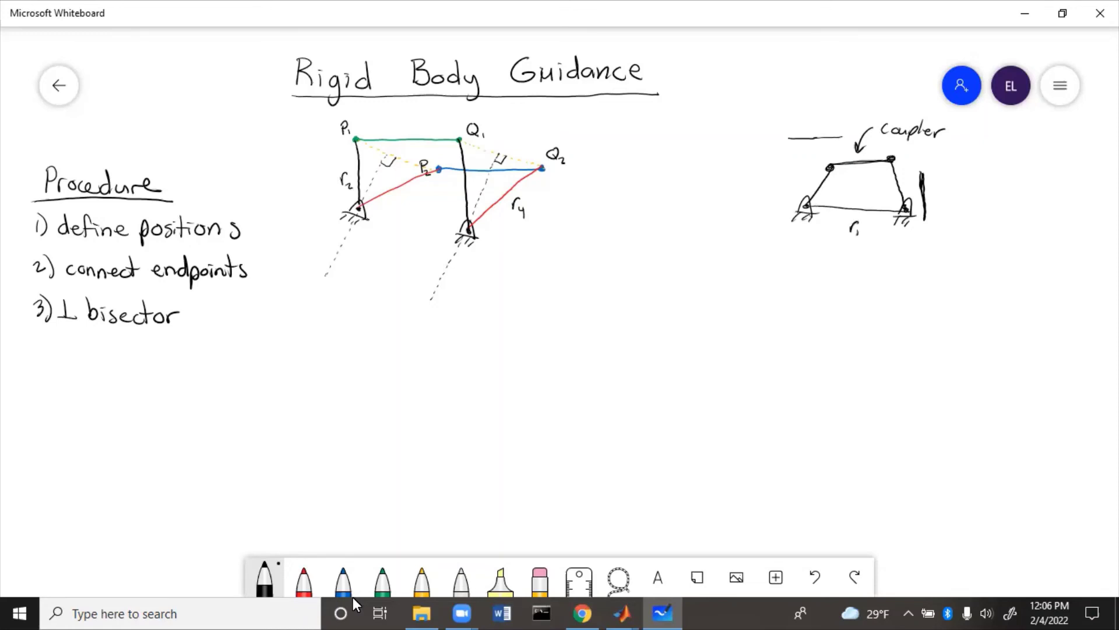
mouse_move(801, 171)
mouse_down()
mouse_move(819, 185)
mouse_move(867, 174)
mouse_move(872, 183)
mouse_move(910, 162)
mouse_move(910, 182)
mouse_up()
- Add lower ground pivots on both bisectors and link them to Q2 and P2 in green
drag(439, 262, 458, 278)
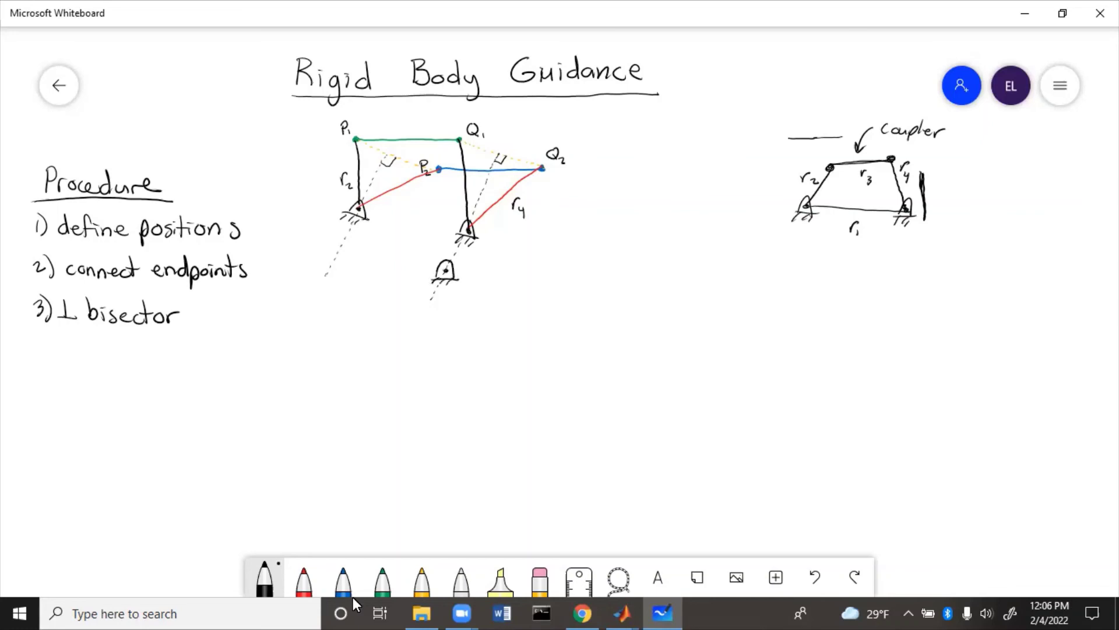
mouse_move(327, 259)
mouse_down()
mouse_move(342, 249)
mouse_move(348, 262)
mouse_move(328, 258)
mouse_up()
click(383, 581)
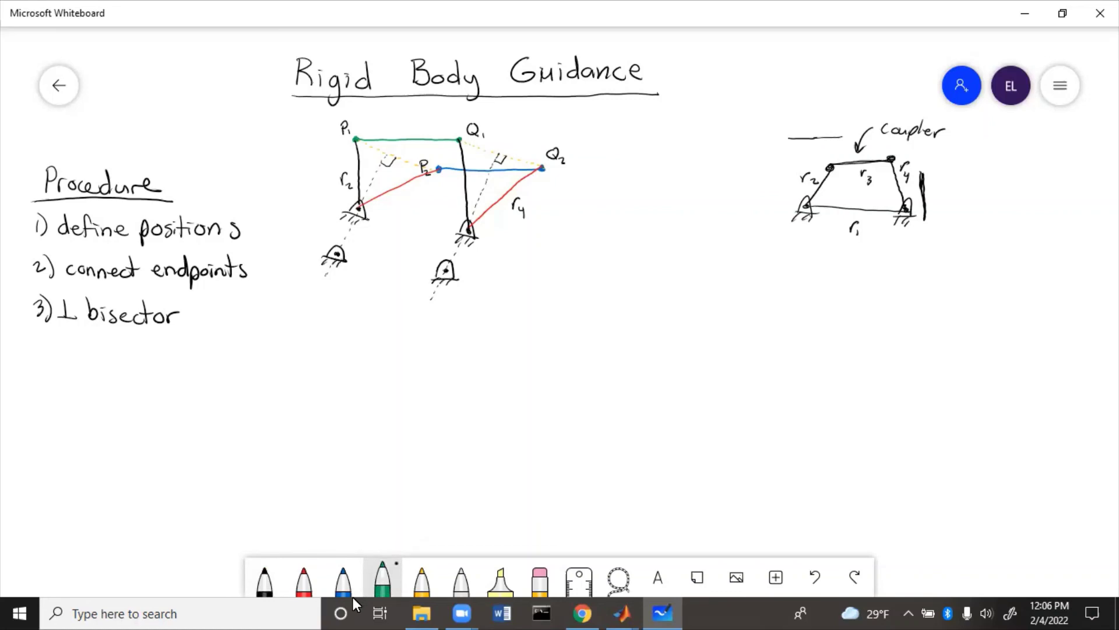
drag(524, 188, 448, 271)
drag(337, 253, 437, 171)
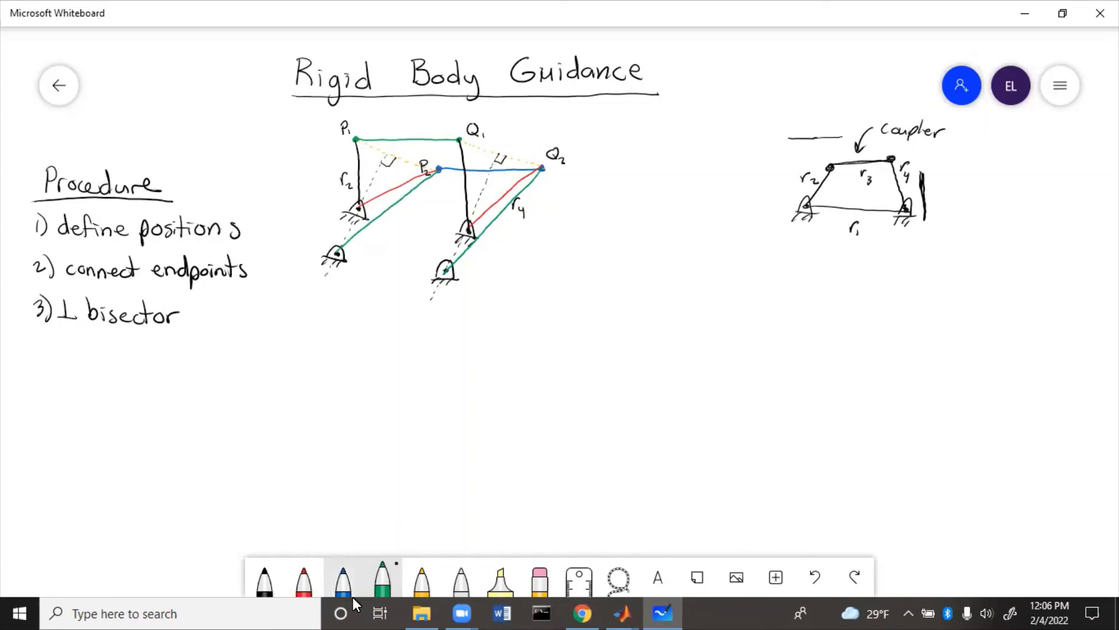
- Connect Q1 and P1 to the lower ground pivots with blue links
click(343, 580)
drag(460, 142, 444, 270)
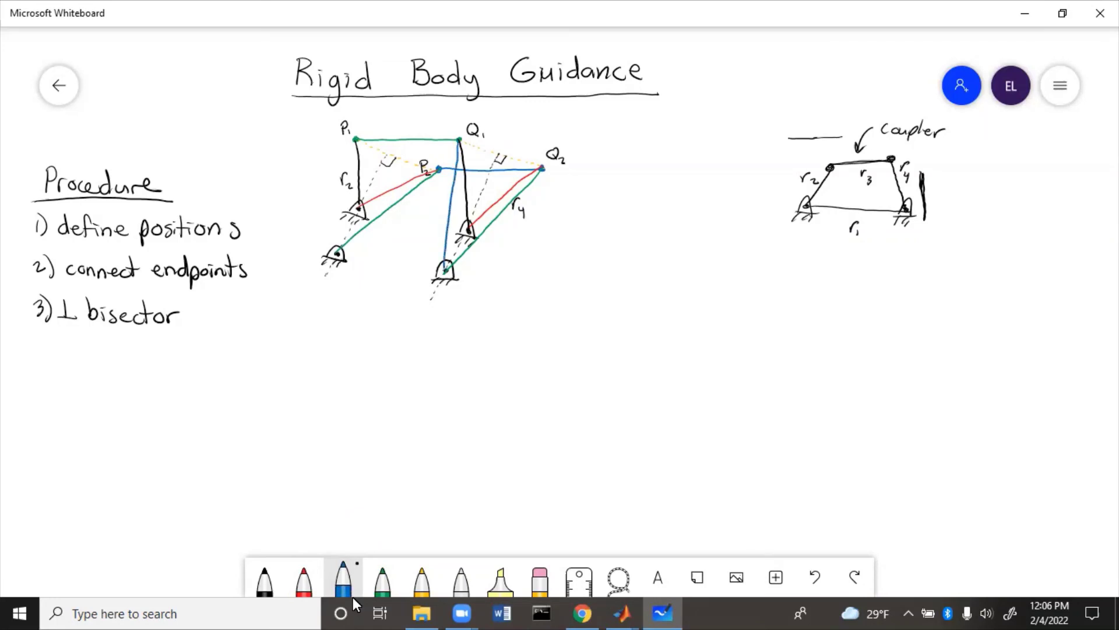
drag(355, 141, 337, 252)
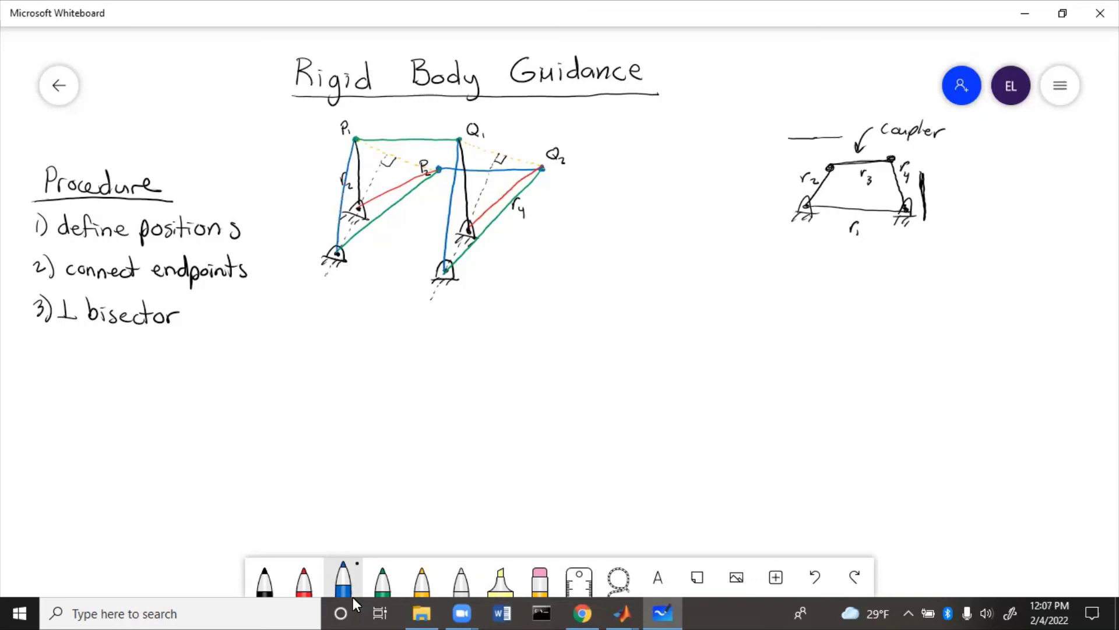